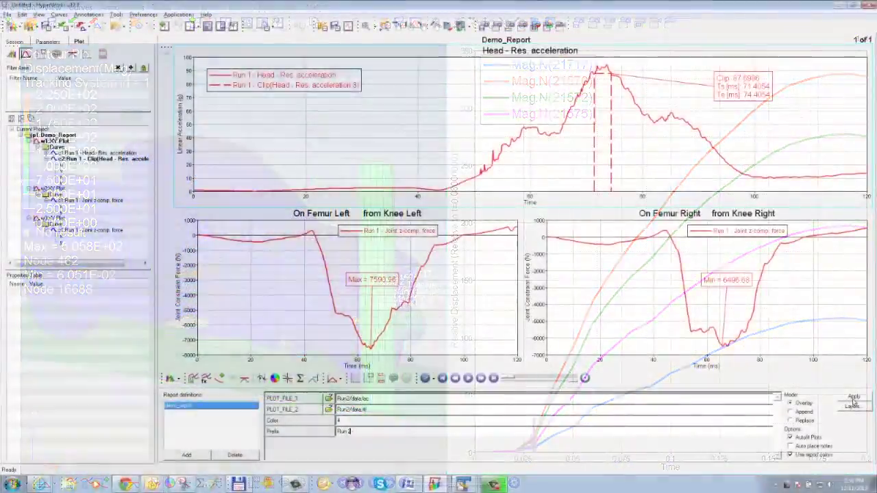
- Apply the Demo_Report session to redraw its acceleration curves, polar plot and maximum-acceleration bar chart
left_click(853, 397)
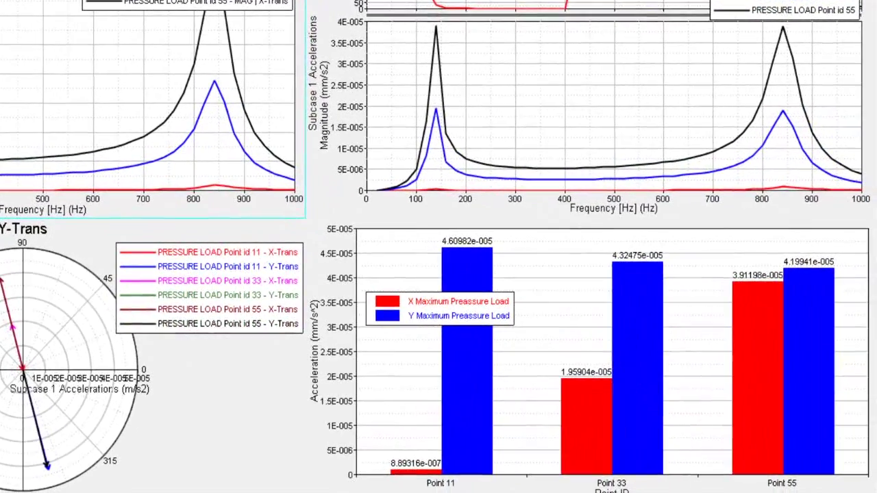
- Switch the right-hand Workload bar chart to Pie Chart custom rendering
right_click(656, 159)
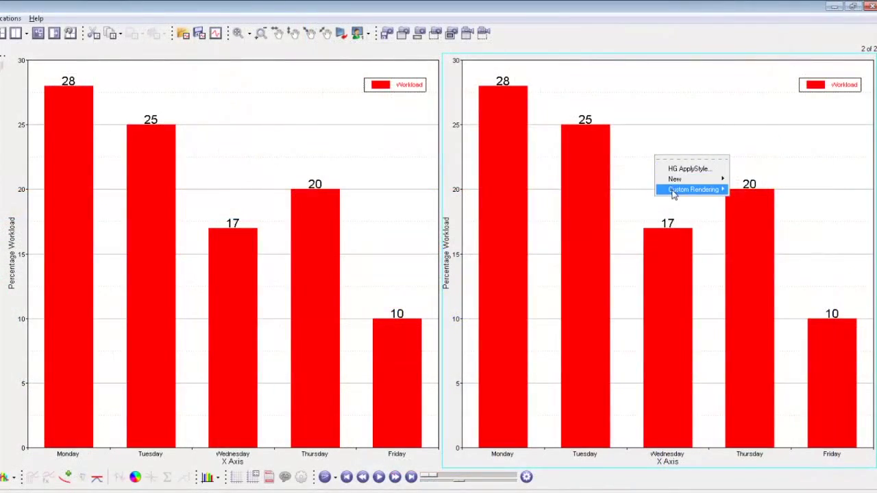
mouse_move(673, 191)
left_click(752, 190)
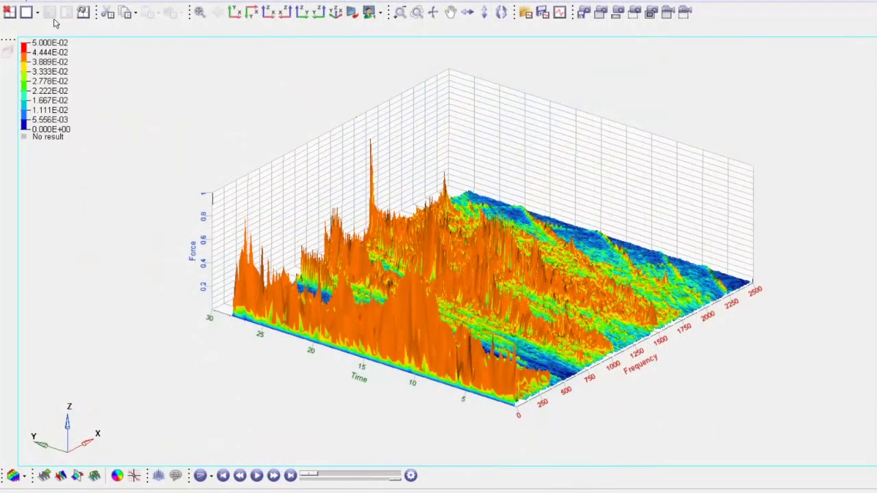
- View the force surface from the top as a flat Frequency versus Time colour map
left_click(233, 14)
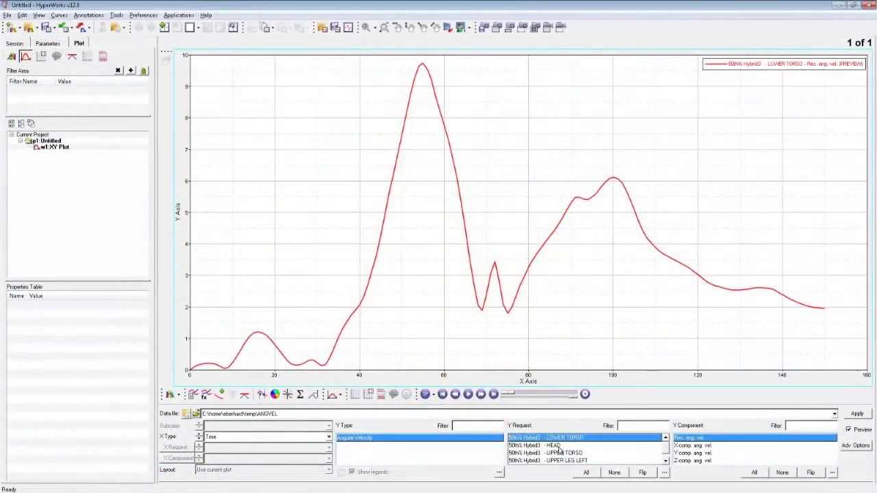
- Plot the HEAD resultant angular velocity curve over time
left_click(559, 446)
left_click_drag(616, 453, 616, 460)
left_click(647, 447)
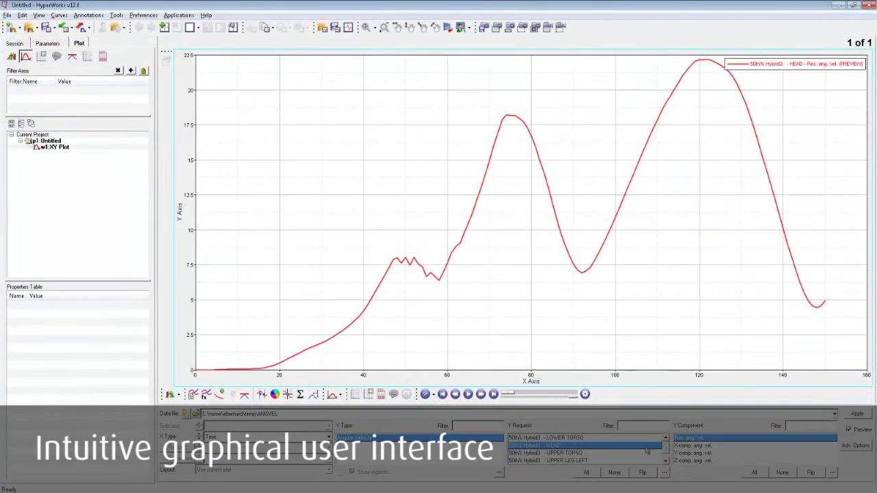
left_click_drag(707, 444, 709, 460)
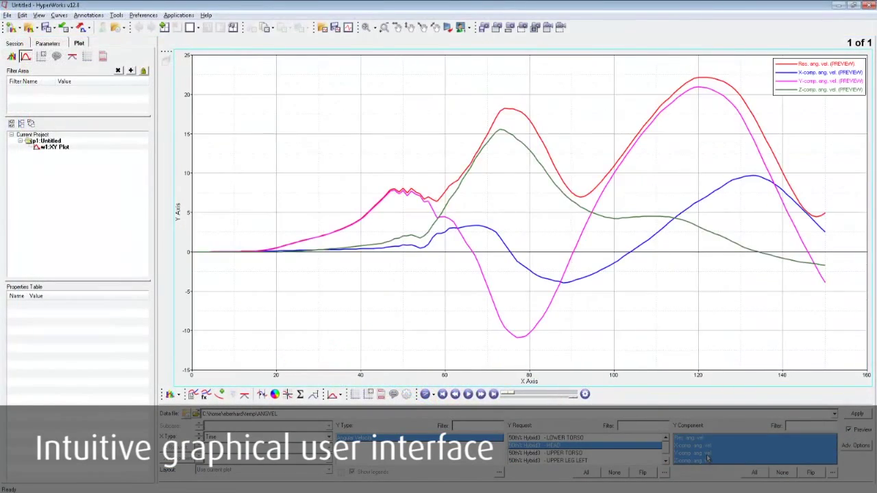
left_click(746, 439)
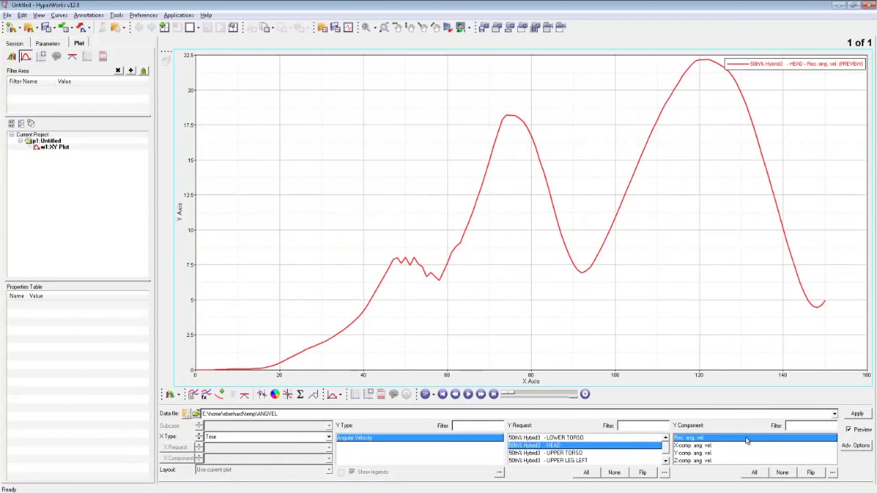
left_click(857, 414)
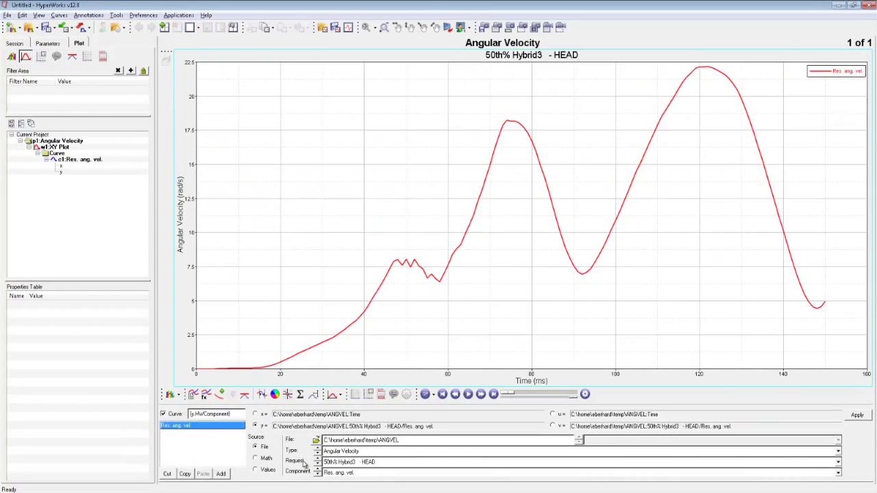
- Replace the curve with a Math source using the saefilt95 filter and replot it
left_click(255, 458)
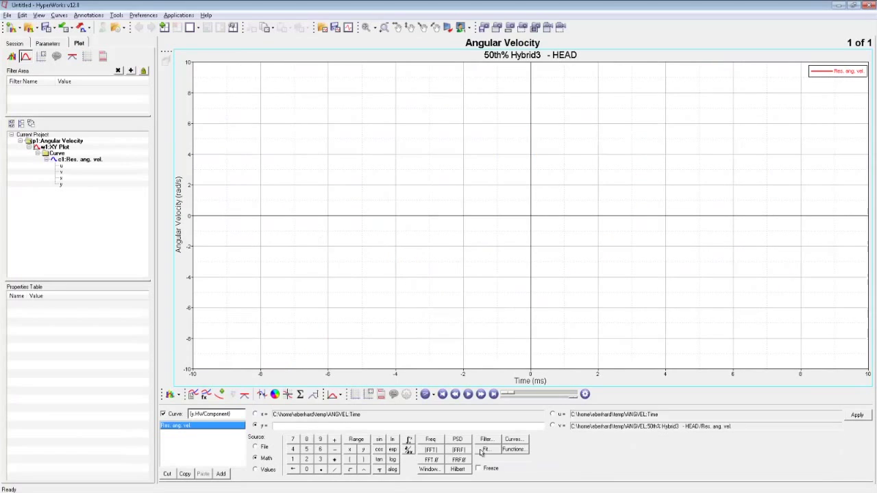
left_click(513, 449)
left_click(640, 277)
left_click(857, 416)
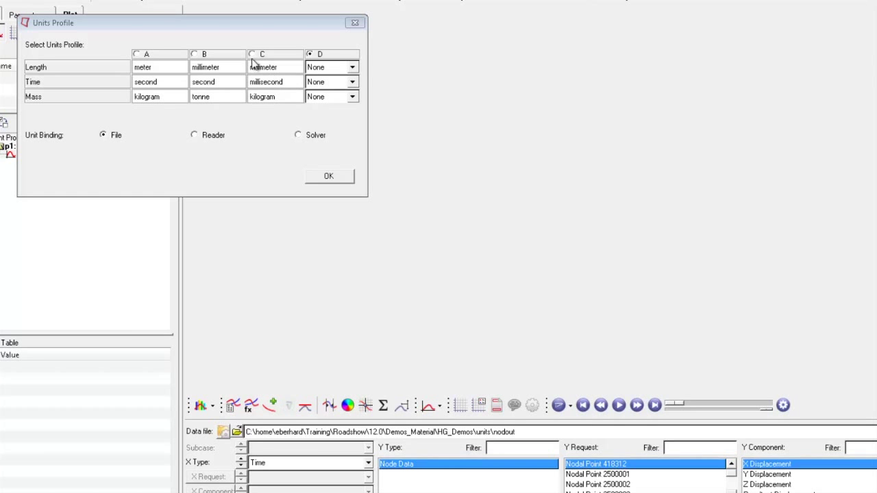
- Load the nodal data with the millimetre–millisecond–kilogram profile and convert the Node Data axis to metres
left_click(252, 54)
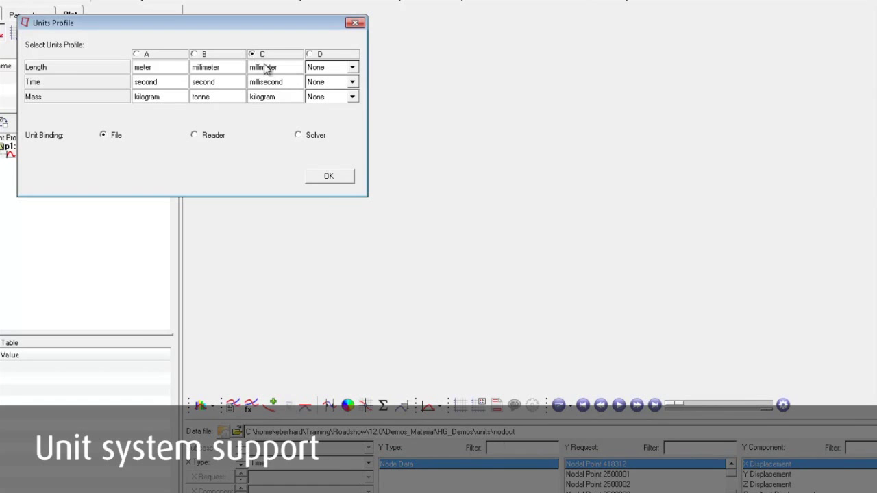
left_click(328, 177)
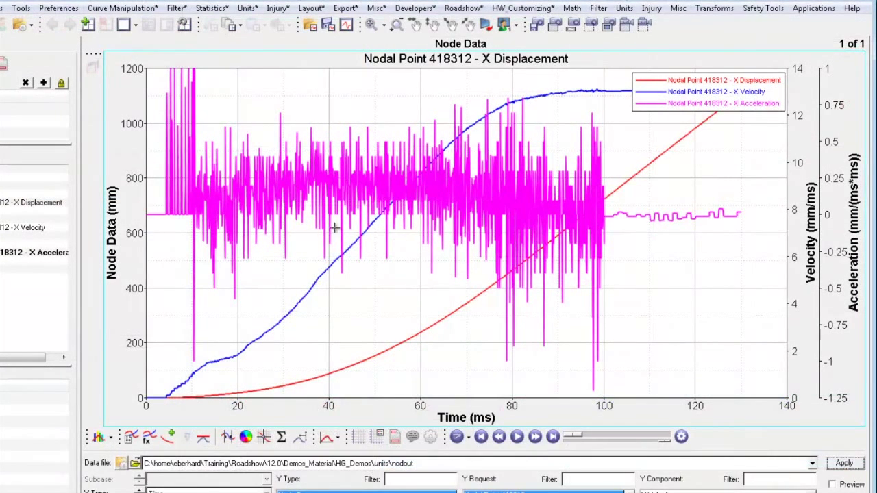
right_click(116, 233)
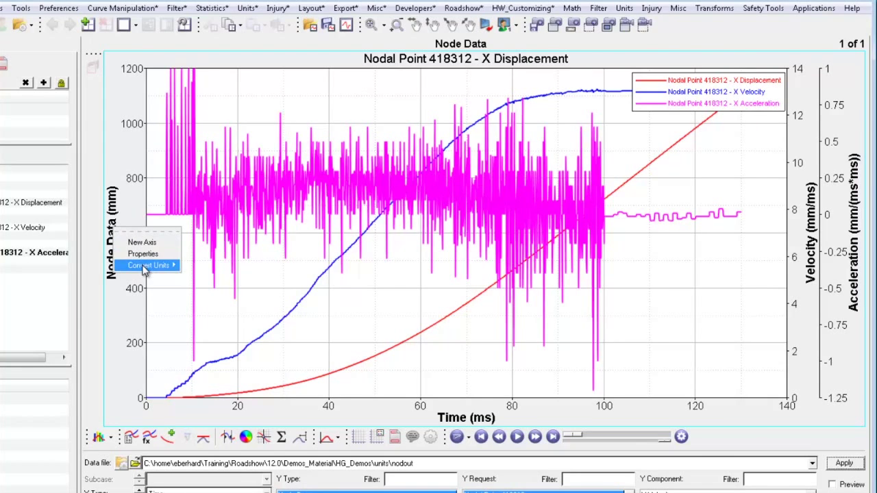
mouse_move(144, 269)
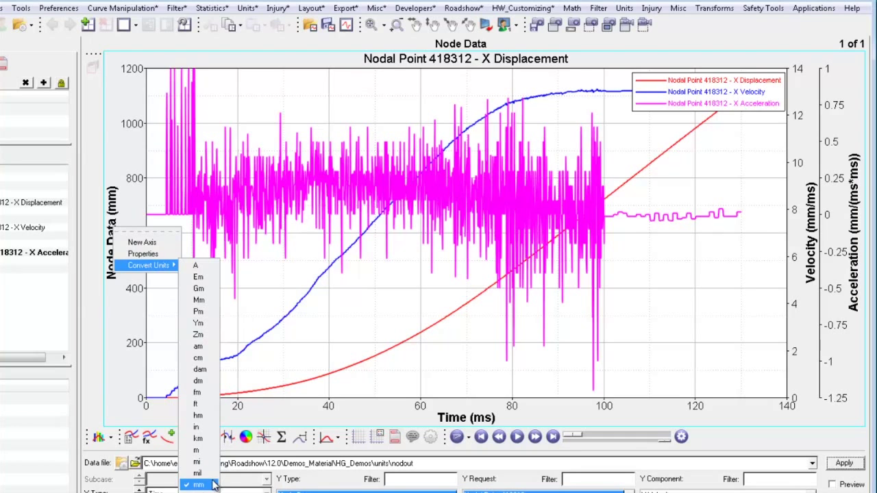
left_click(198, 450)
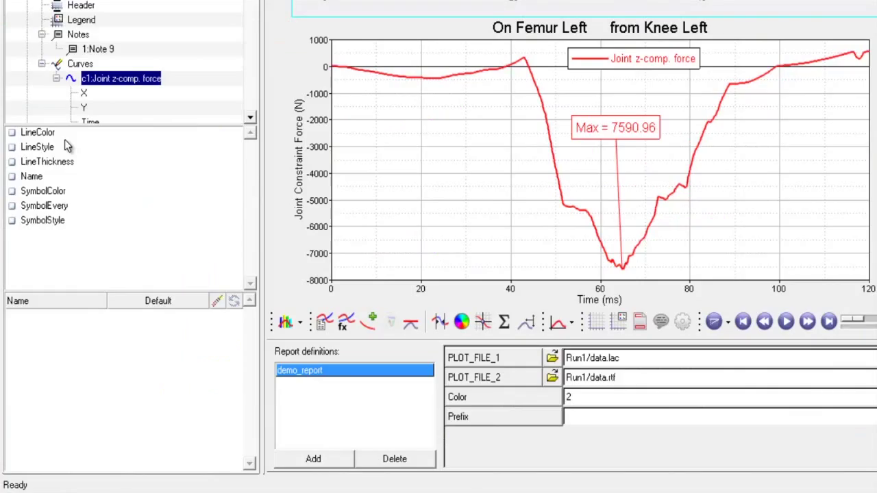
- Expose LineColor and Name as report parameters, adding a Prefix parameter defaulting to 'Run 1 -'
left_click(12, 133)
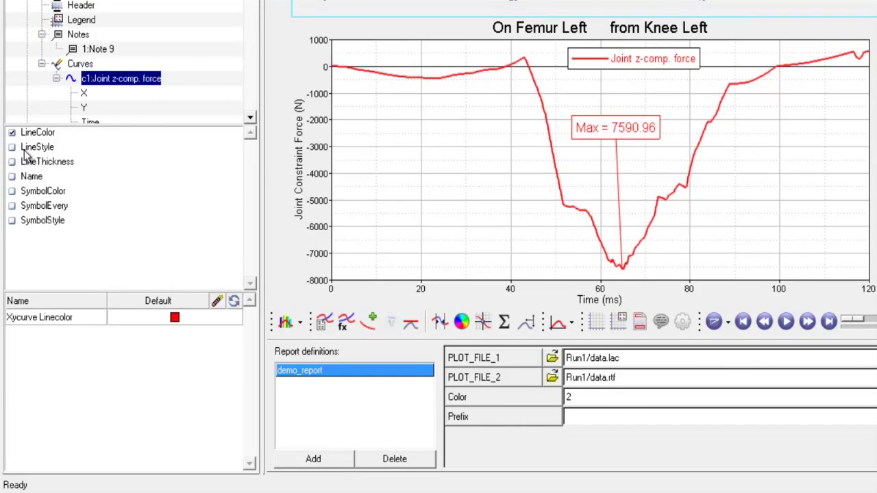
left_click(13, 177)
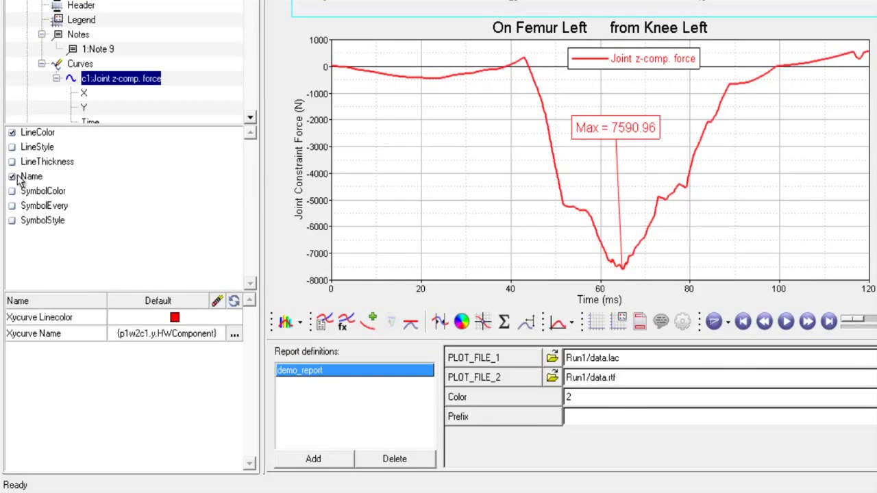
left_click(235, 335)
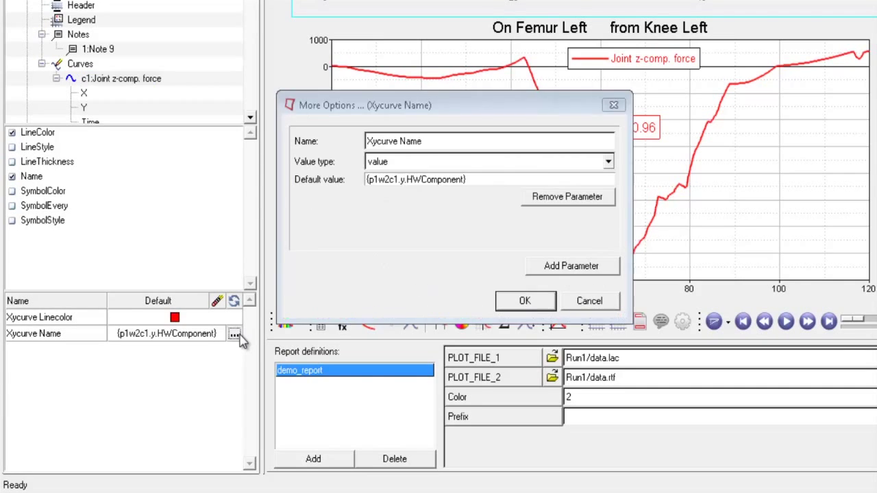
type("un 1 -")
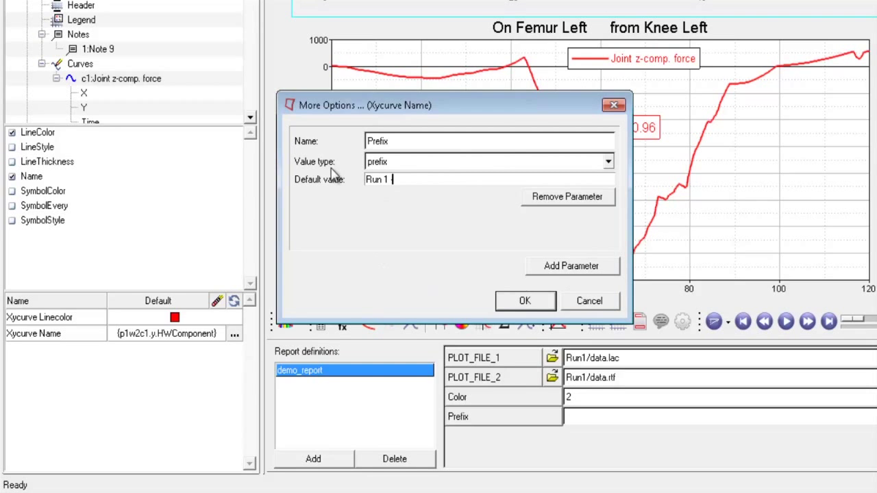
left_click(524, 300)
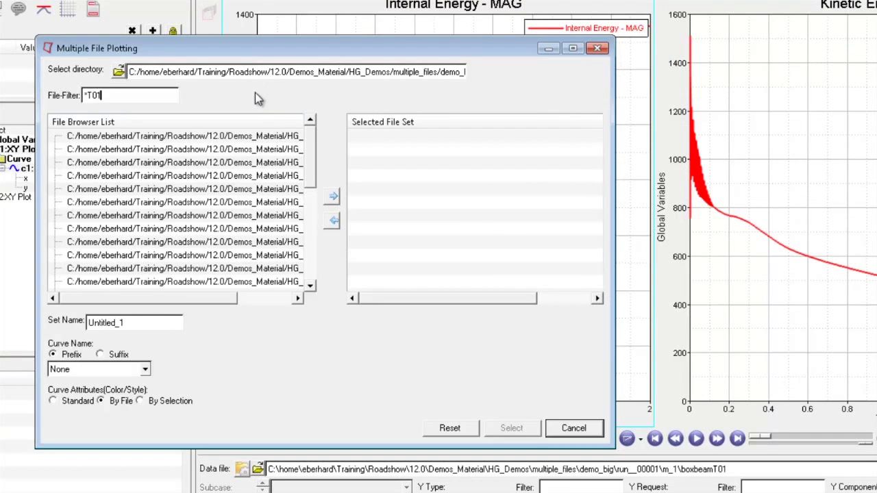
- Add the nine run files and plot Internal and Kinetic Energy MAG for each run
left_click_drag(288, 141, 289, 243)
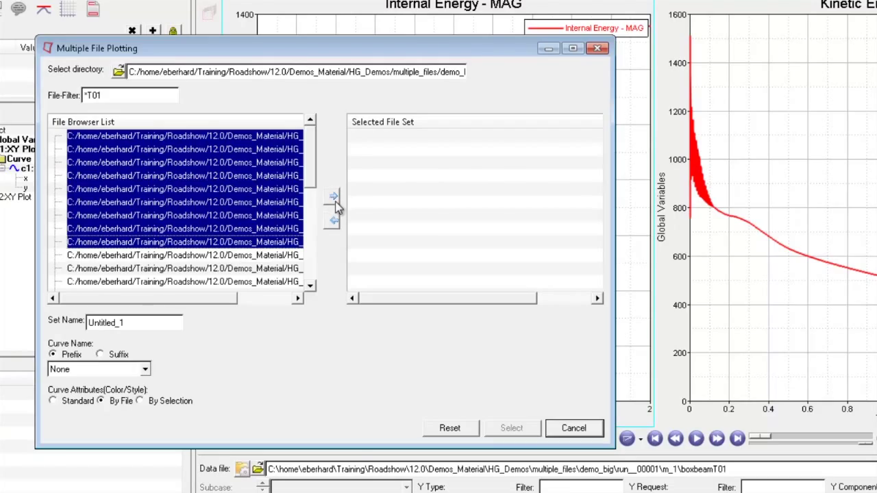
left_click(335, 199)
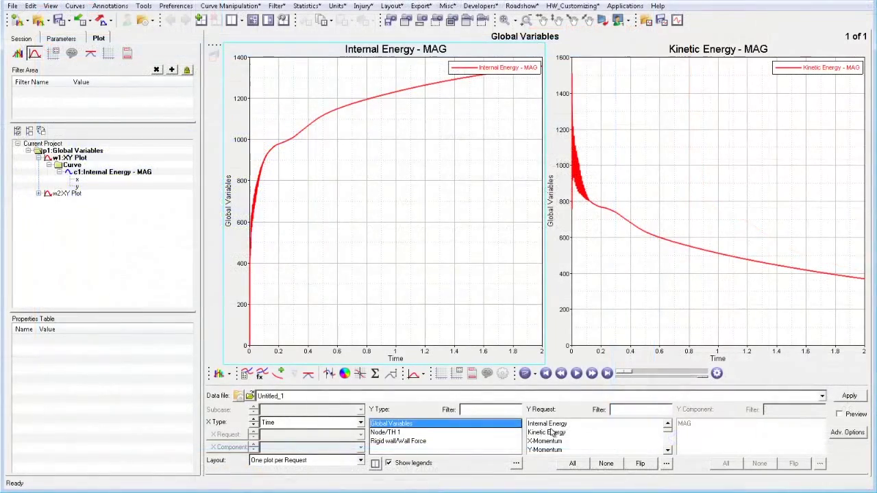
left_click_drag(558, 436, 560, 427)
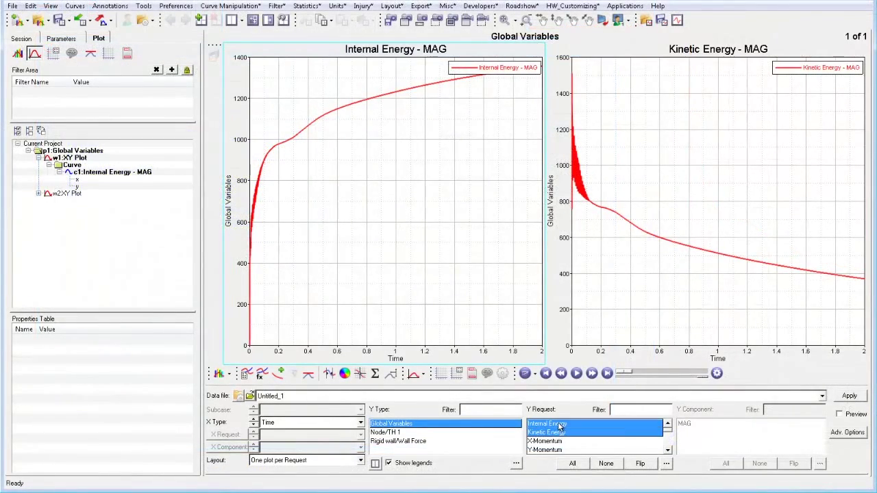
left_click(709, 425)
left_click(849, 395)
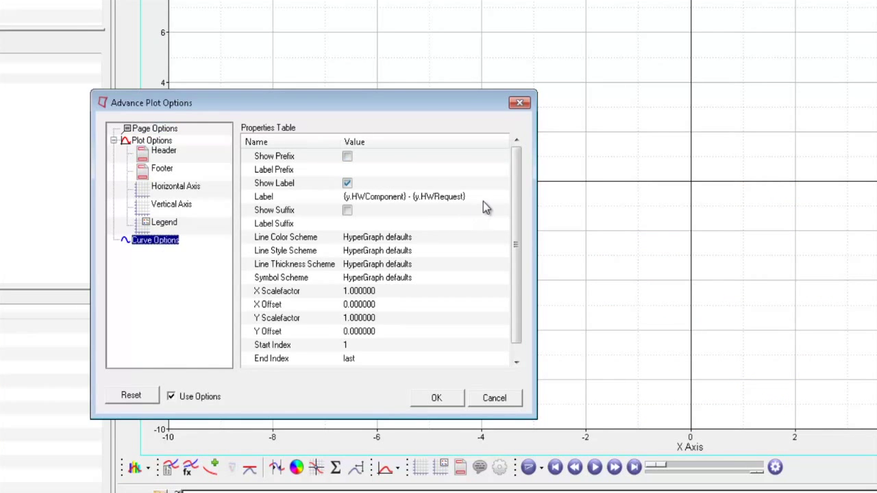
- Remove Y Request from the curve label fields so labels show only the Y component
left_click(496, 200)
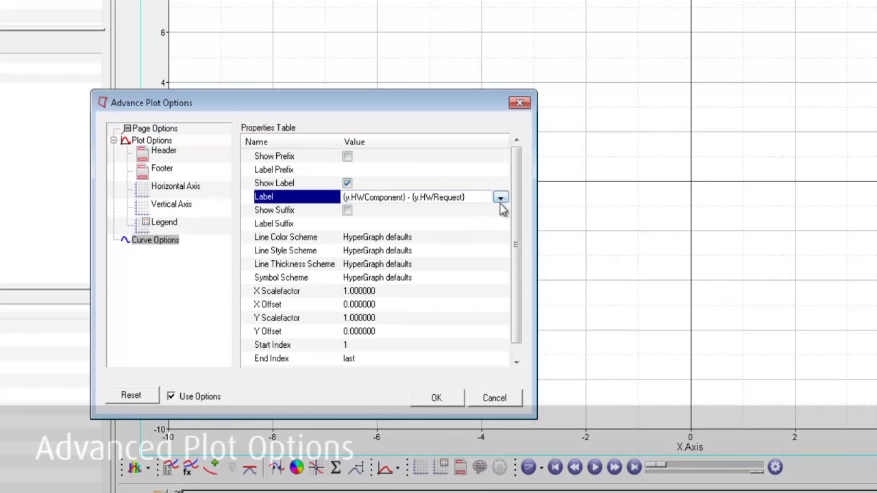
left_click(500, 200)
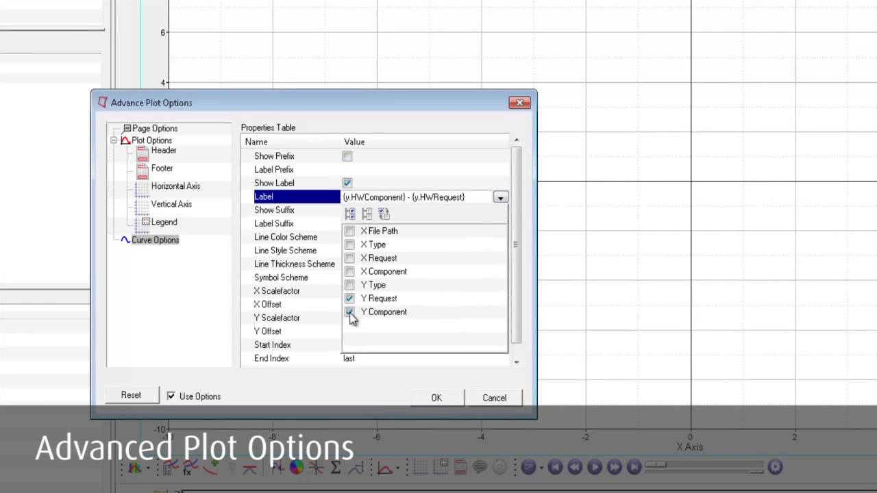
left_click(350, 299)
left_click(436, 398)
left_click(436, 398)
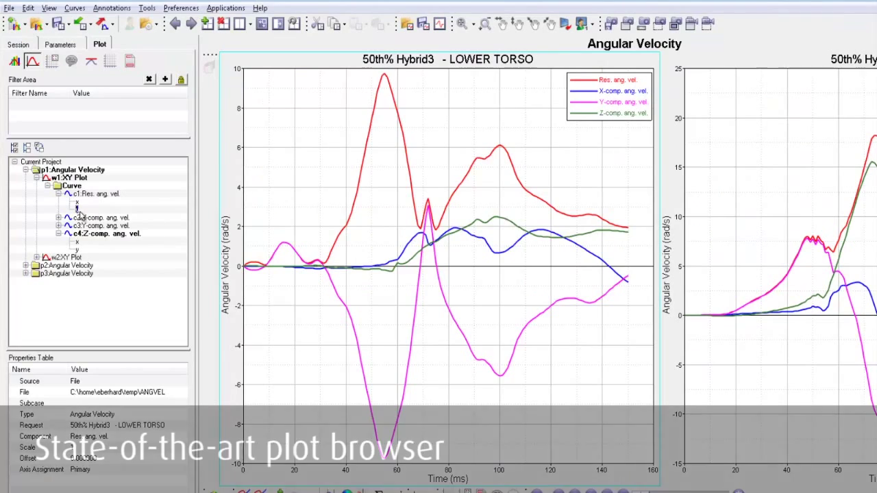
- Set the lower torso X-comp curve's source to Math with saefil95(0.001*u,v,60,3,1)
right_click(81, 216)
left_click(97, 218)
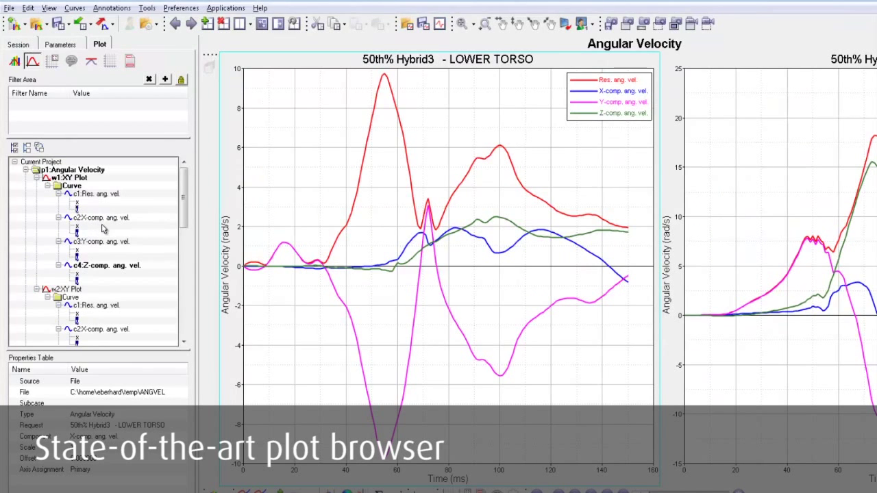
left_click(106, 382)
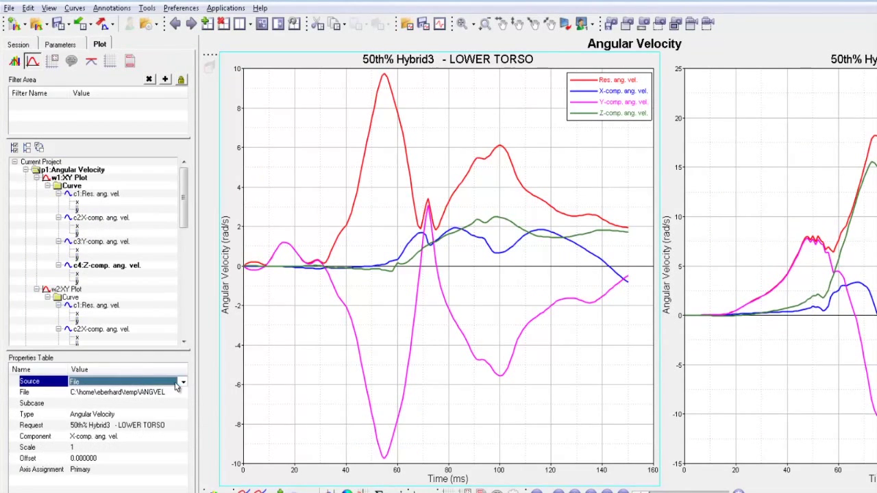
left_click(183, 382)
left_click(119, 402)
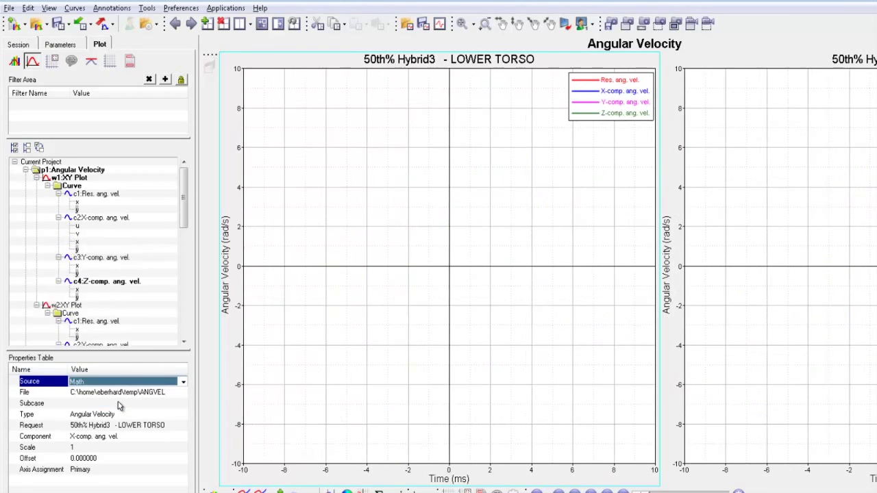
left_click(108, 392)
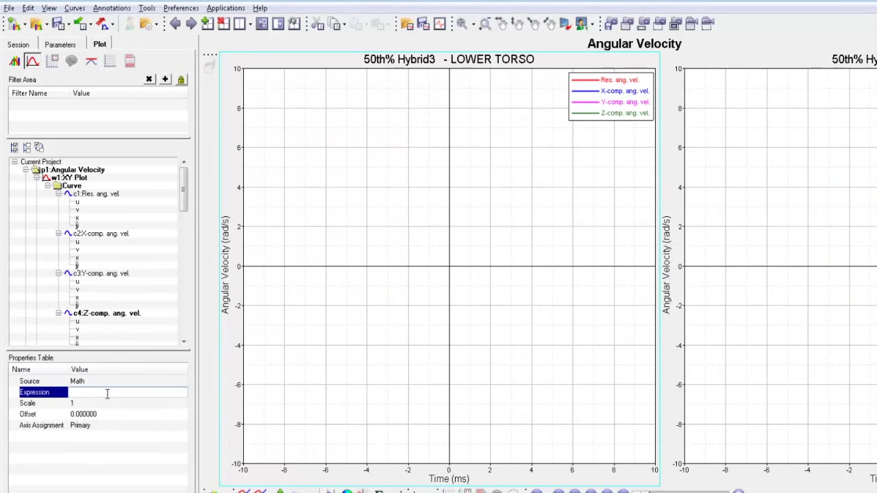
type("saefil95(0.001*u,v,60,3,1)")
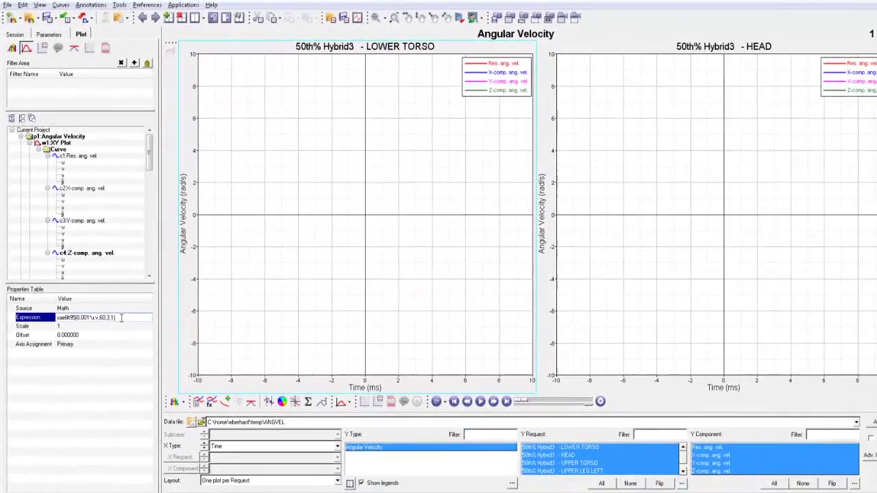
key("Return")
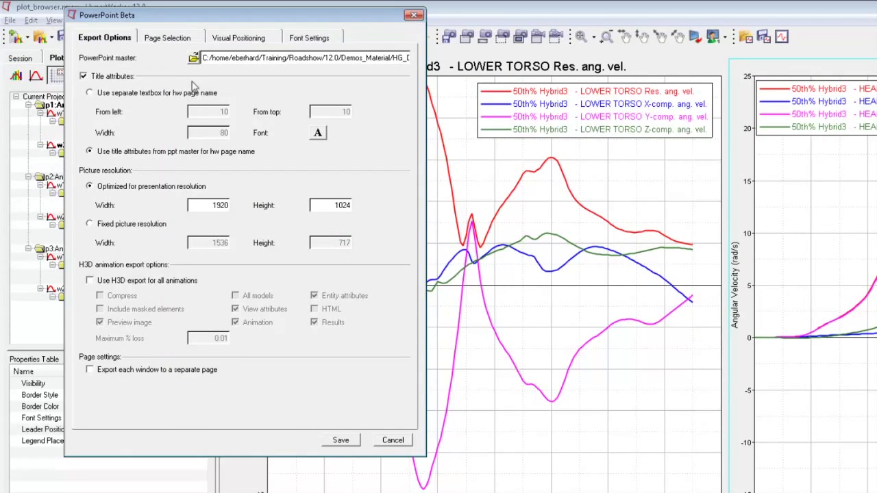
- Review the slide positioning and export the angular velocity pages to PowerPoint as test.ppt
left_click(240, 40)
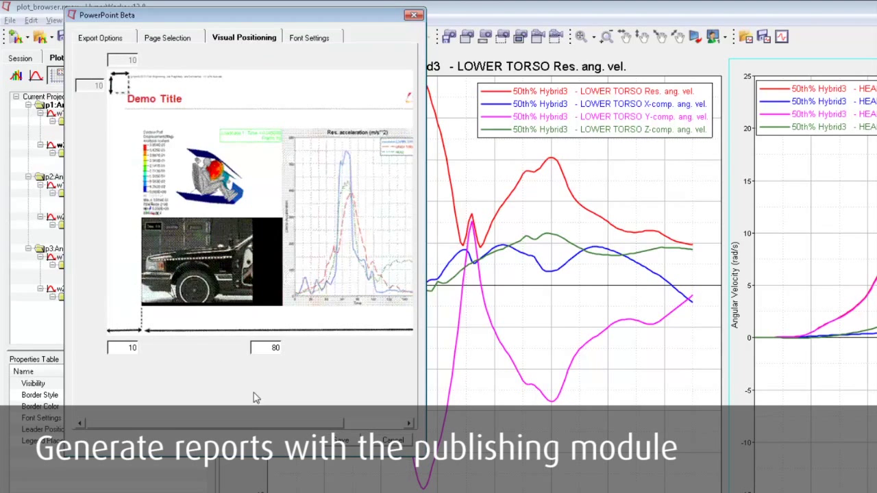
left_click_drag(260, 426, 342, 436)
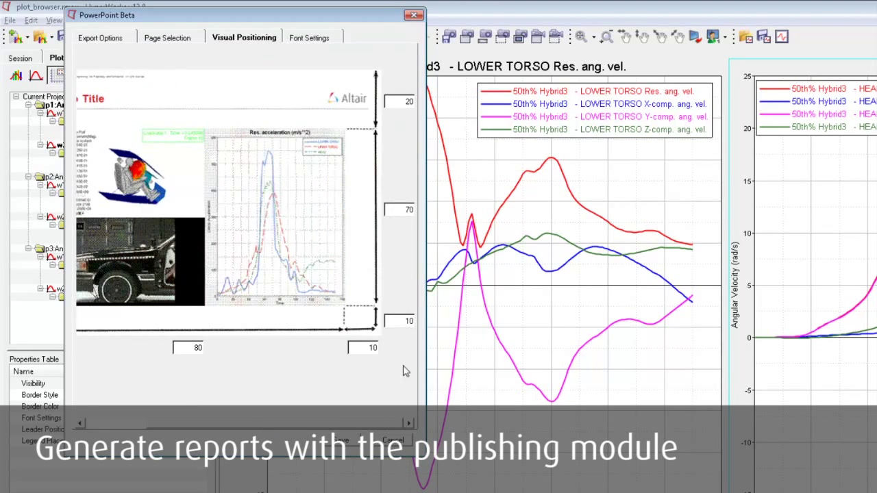
left_click(115, 38)
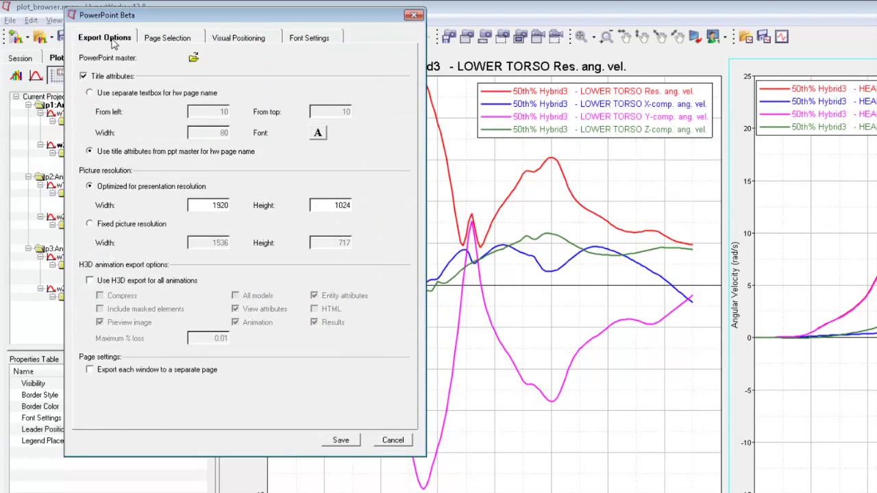
left_click(341, 441)
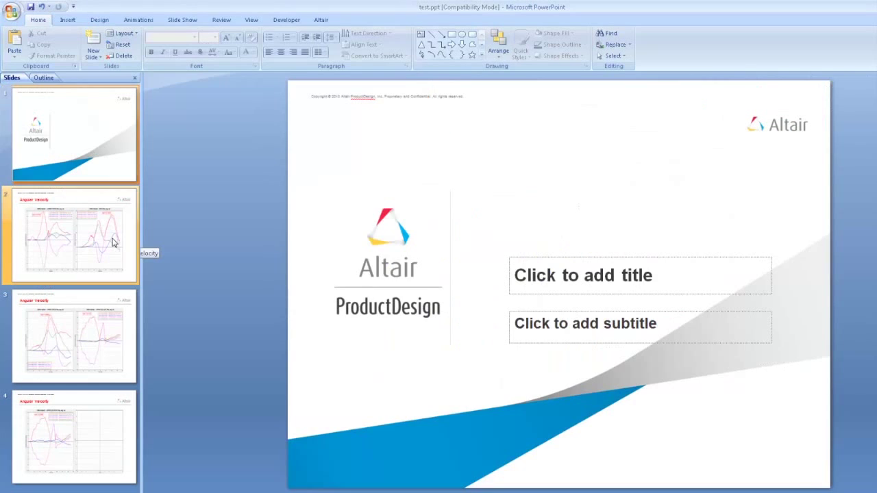
left_click(112, 240)
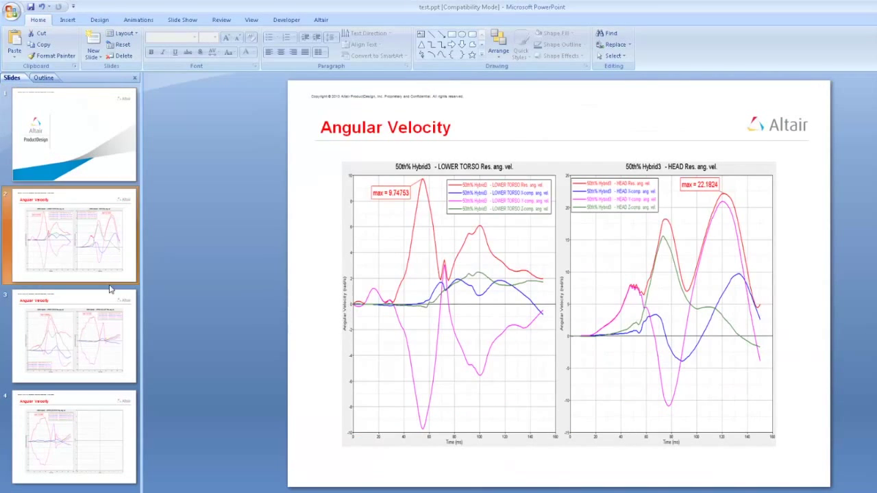
- Look through slide 3's upper torso charts, then slide 4's upper leg angular velocity chart
left_click(96, 331)
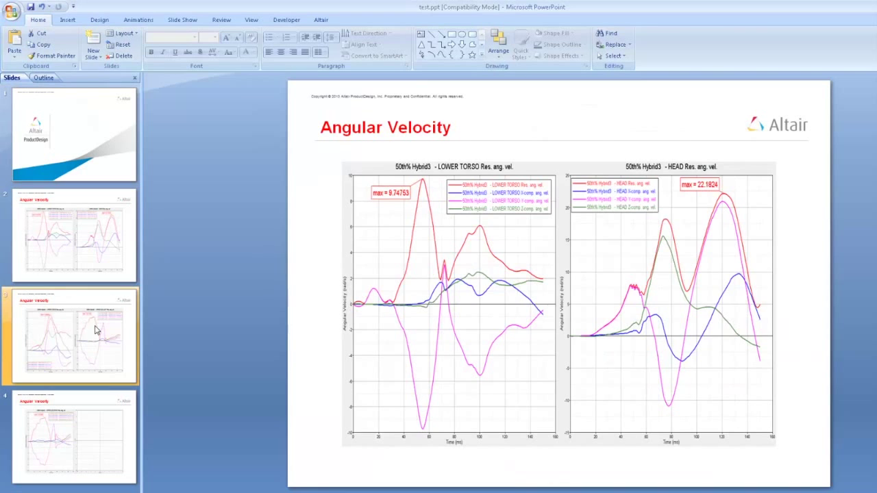
left_click(89, 442)
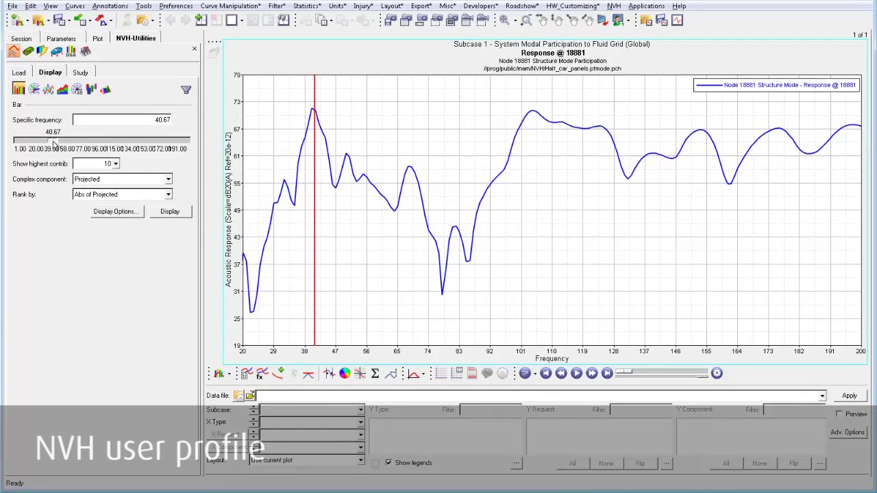
- Drag the Specific frequency slider down to 39.35 on the Node 18881 acoustic response plot
left_click_drag(54, 142, 53, 142)
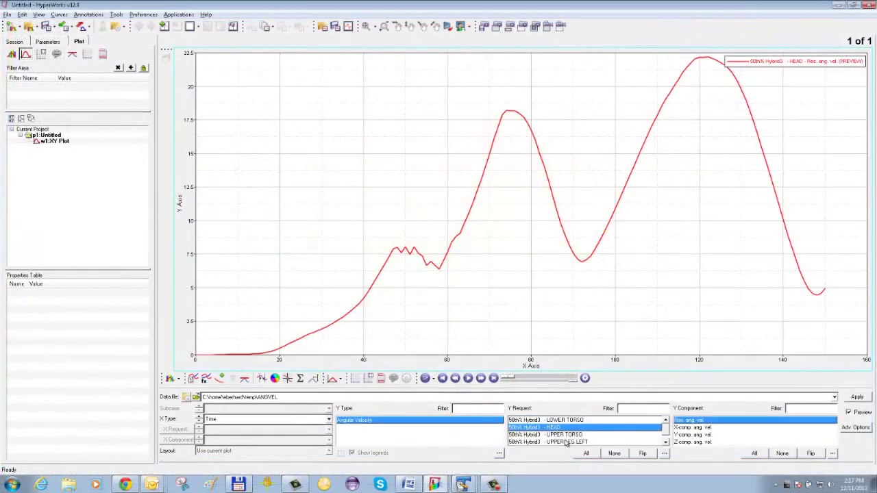
- Preview the four HEAD components, then add and plot the nine run files run__00001–run__00009
left_click(566, 442, "ctrl")
left_click(572, 428)
left_click_drag(711, 426, 709, 442)
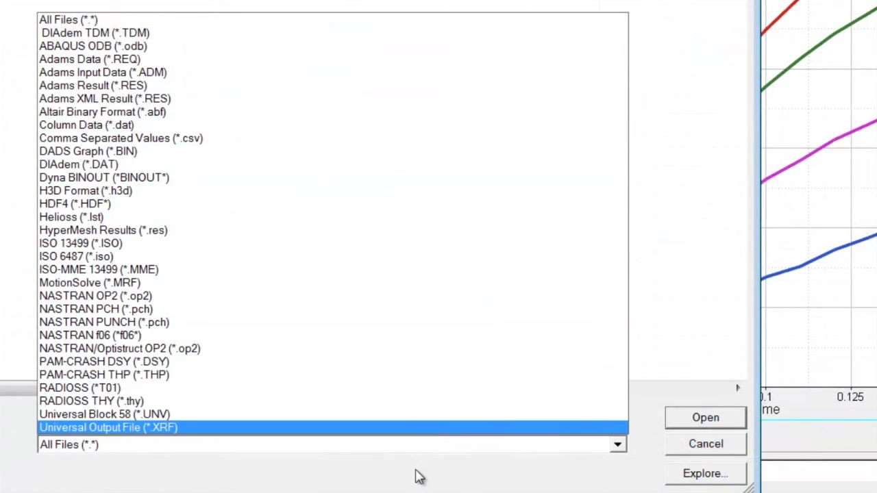
left_click_drag(199, 148, 293, 210)
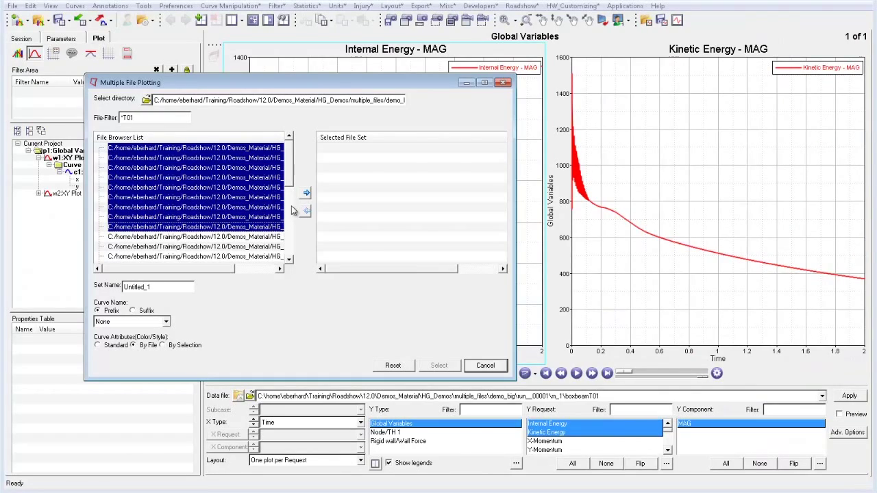
left_click(307, 197)
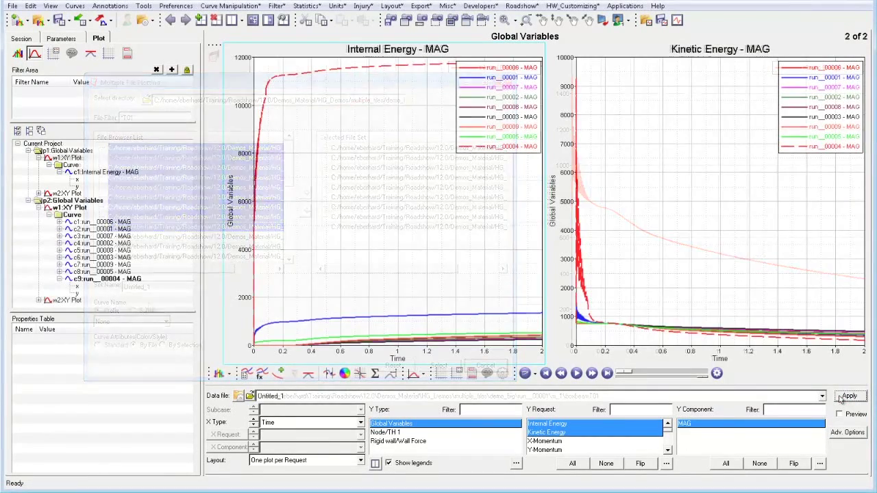